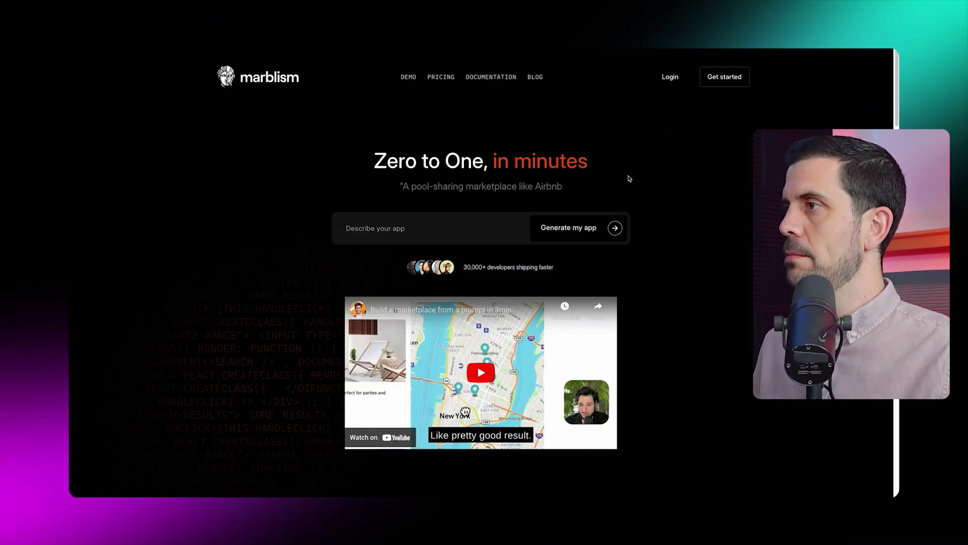
Browse the Marblism landing page and fill the prompt with the suggested marketplace example
{"action": "scroll", "coordinate": [699, 207], "scroll_direction": "down", "scroll_amount": 2}
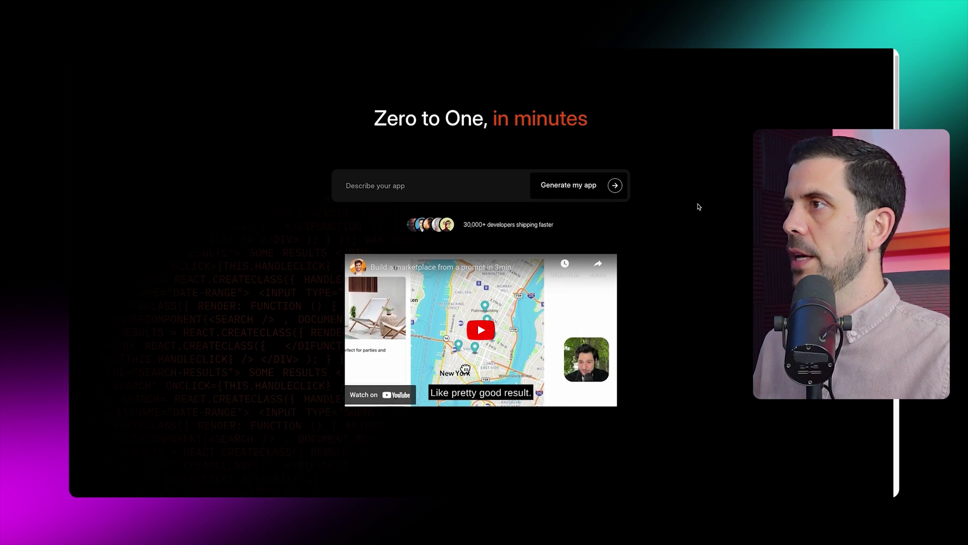
{"action": "scroll", "coordinate": [699, 207], "scroll_direction": "down", "scroll_amount": 6}
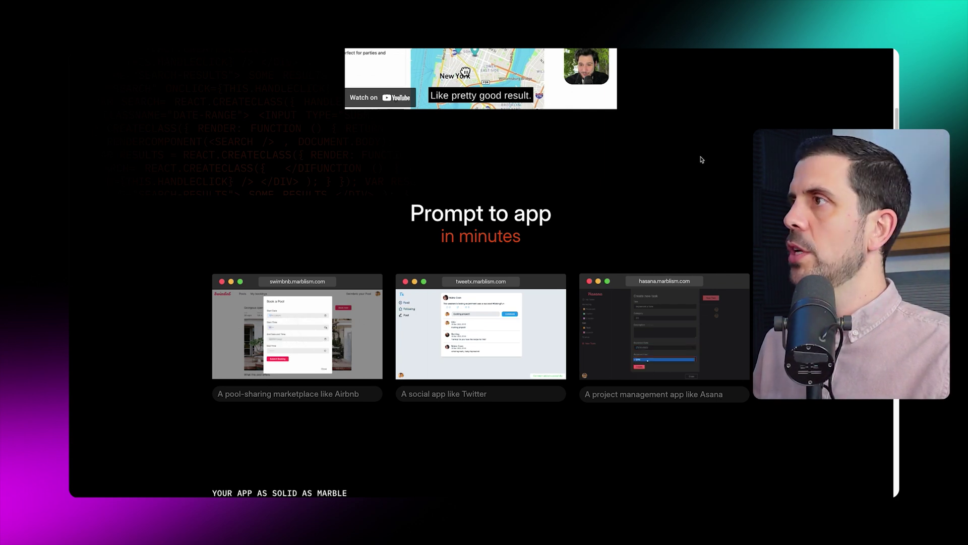
{"action": "scroll", "coordinate": [701, 160], "scroll_direction": "up", "scroll_amount": 1}
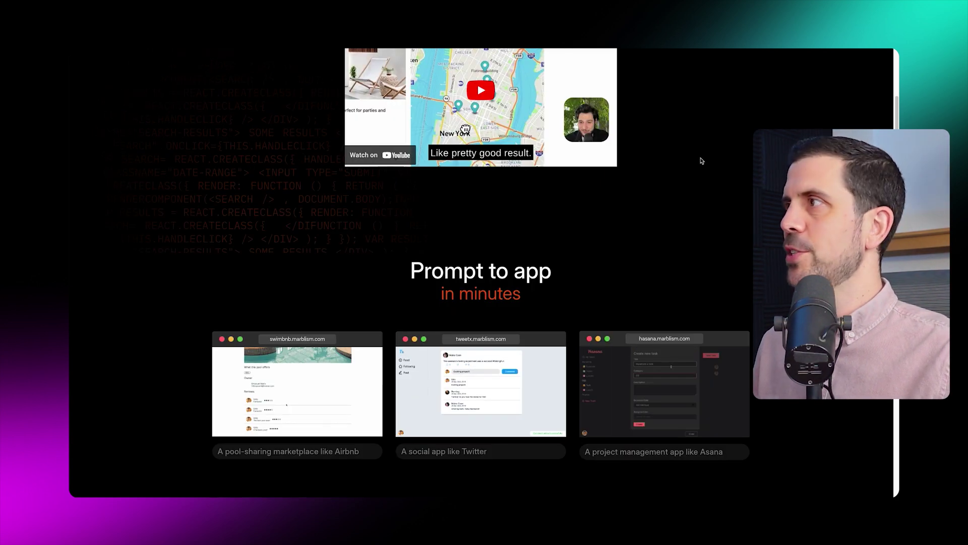
{"action": "scroll", "coordinate": [701, 160], "scroll_direction": "down", "scroll_amount": 5}
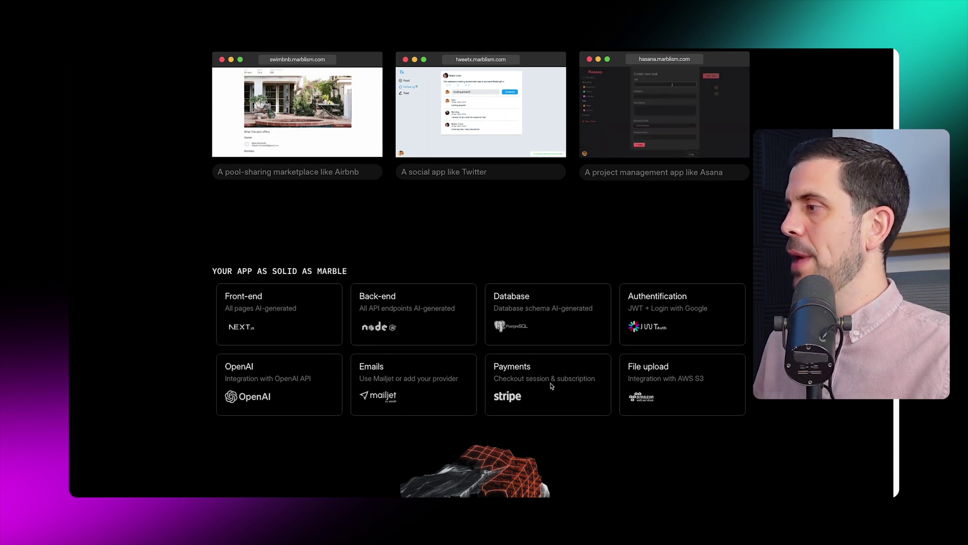
{"action": "scroll", "coordinate": [706, 411], "scroll_direction": "down", "scroll_amount": 1}
{"action": "scroll", "coordinate": [729, 424], "scroll_direction": "down", "scroll_amount": 9}
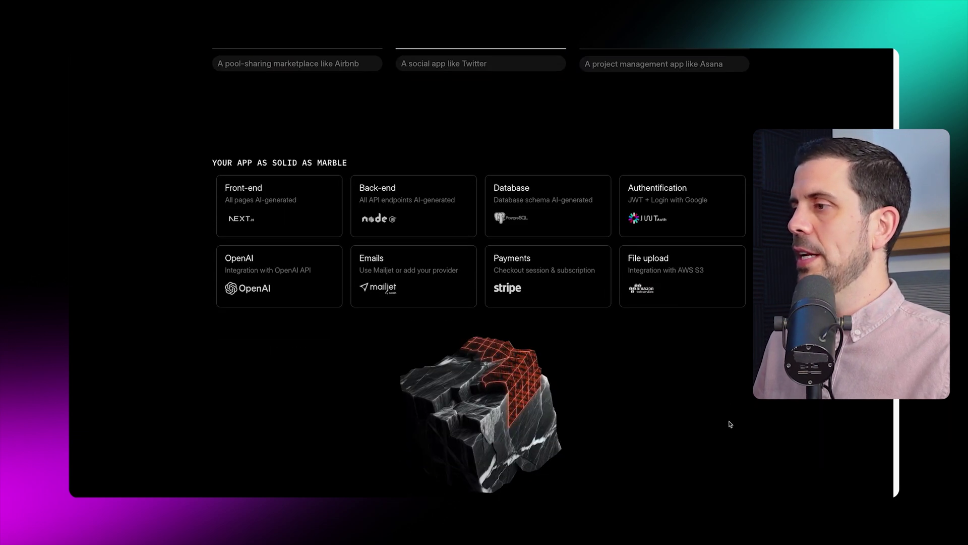
{"action": "scroll", "coordinate": [605, 277], "scroll_direction": "up", "scroll_amount": 20}
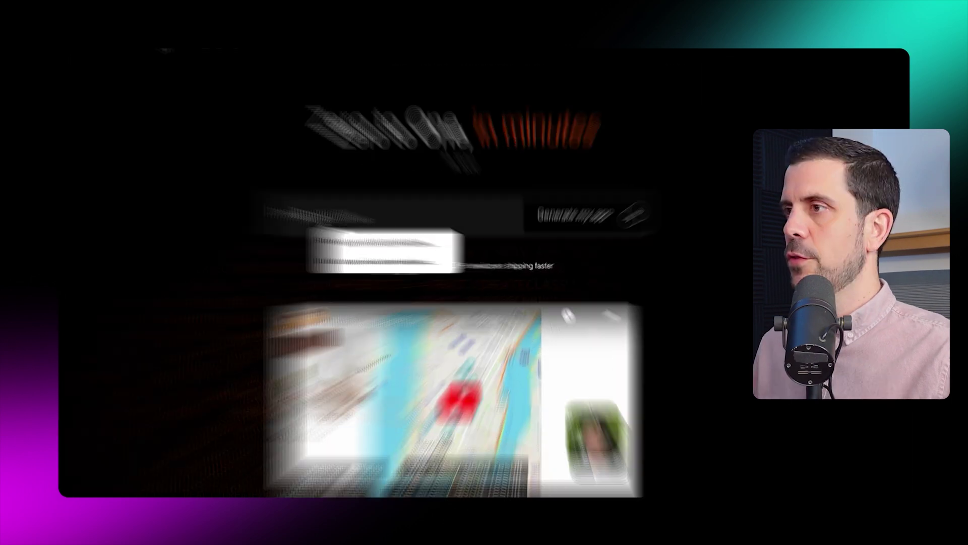
{"action": "left_click", "coordinate": [363, 228]}
{"action": "left_click", "coordinate": [262, 254]}
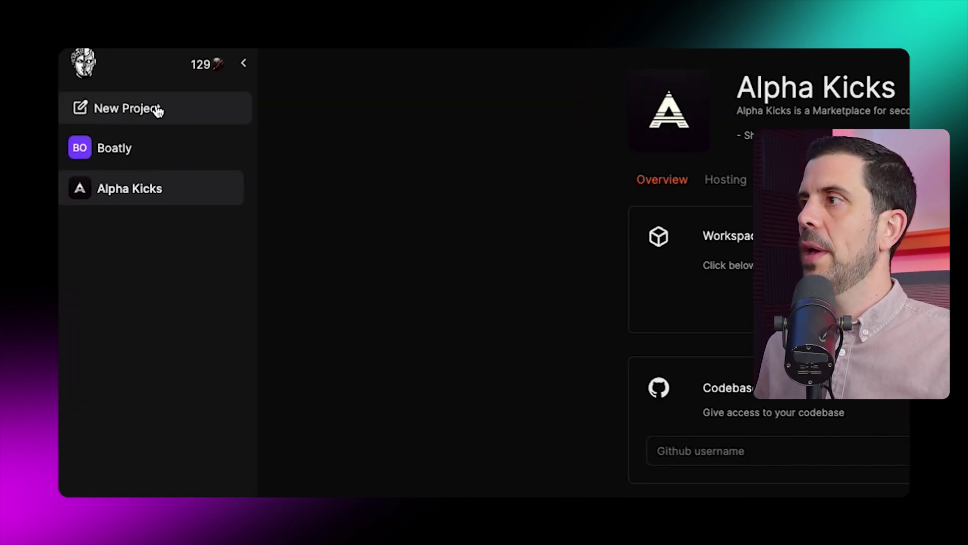
Start a new project named Boatbnb with the Marketplace project type
{"action": "left_click", "coordinate": [158, 111]}
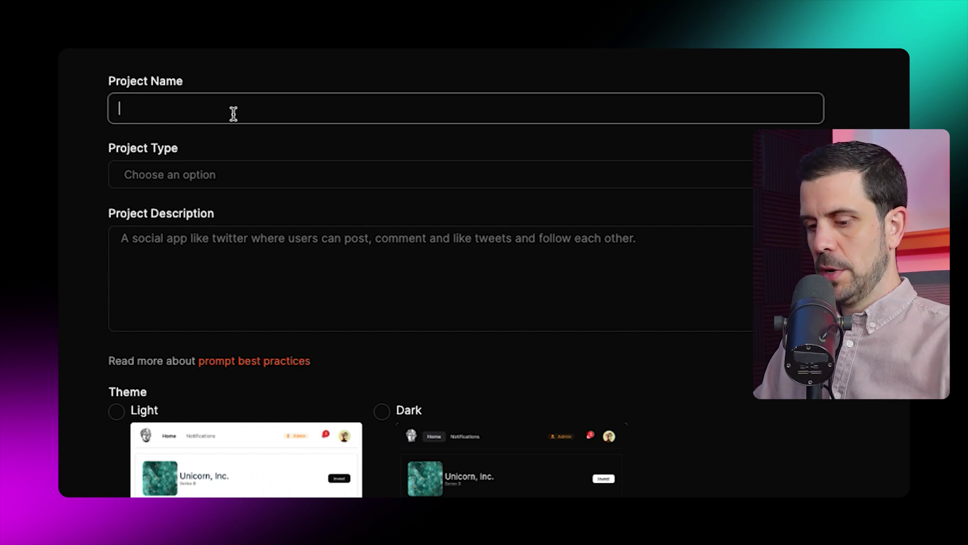
{"action": "type", "text": "Boatbnb"}
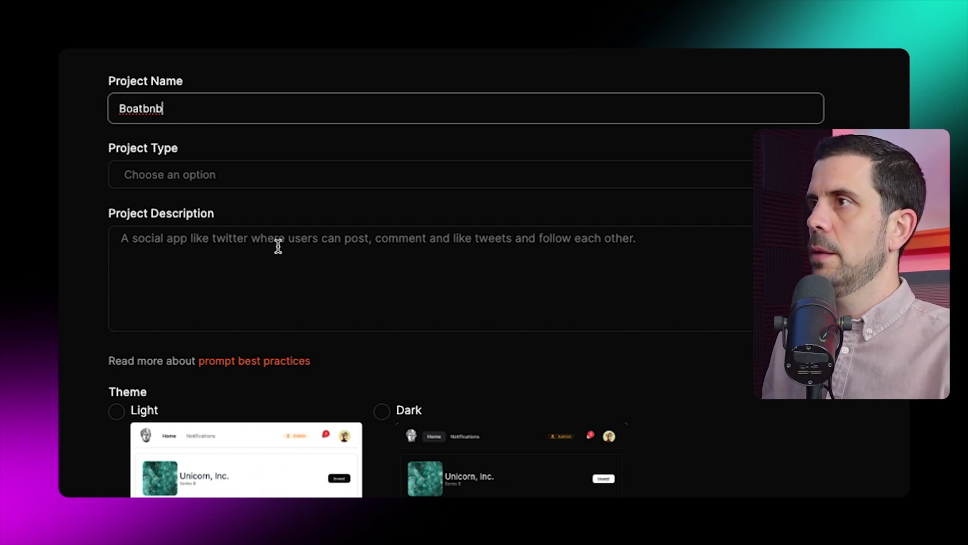
{"action": "left_click", "coordinate": [270, 183]}
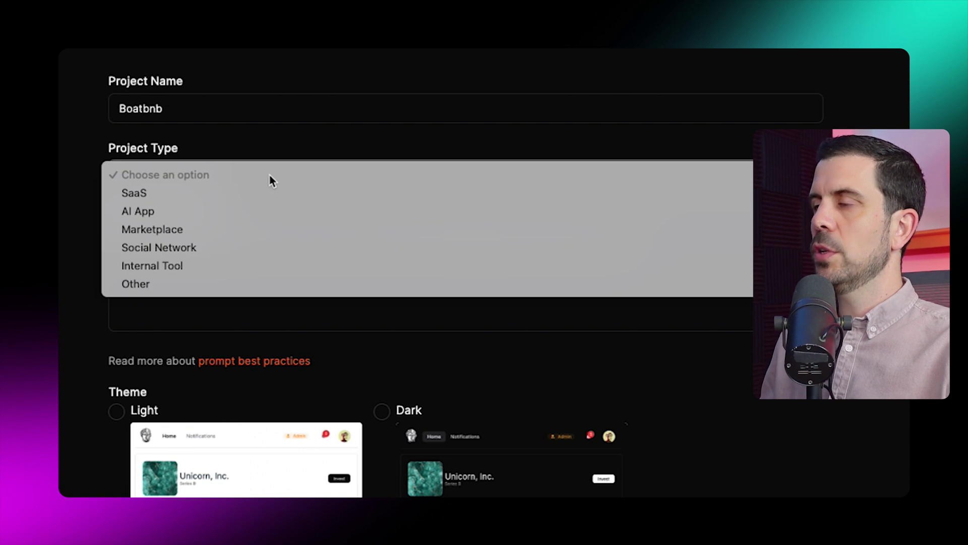
{"action": "left_click", "coordinate": [244, 229]}
Add the boat-sharing description, choose the Light theme and submit the project details
{"action": "left_click", "coordinate": [135, 233]}
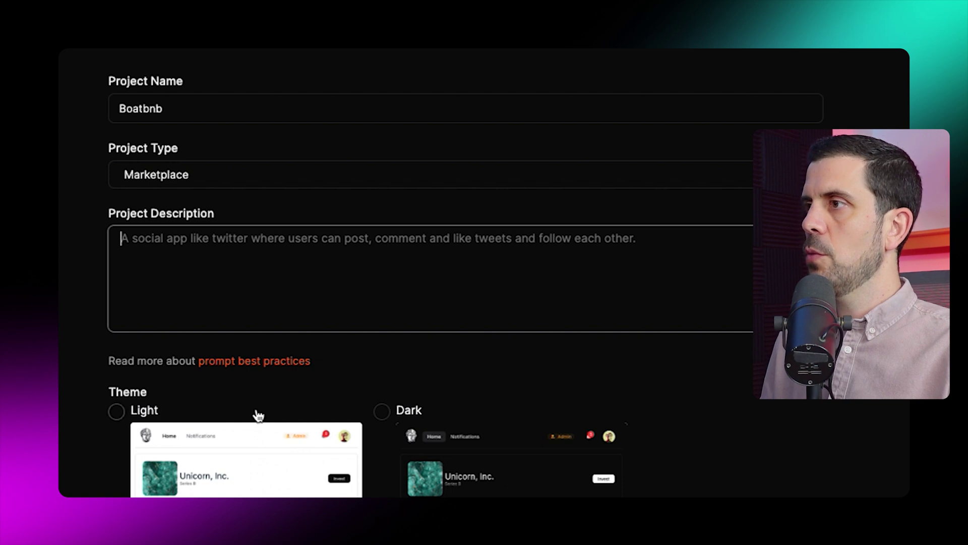
{"action": "left_click", "coordinate": [245, 362]}
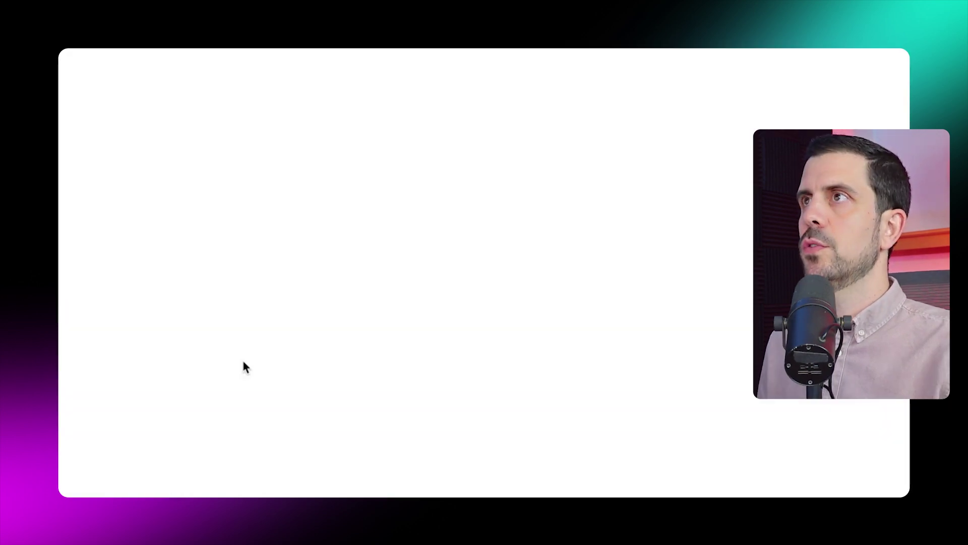
{"action": "scroll", "coordinate": [363, 281], "scroll_direction": "down", "scroll_amount": 4}
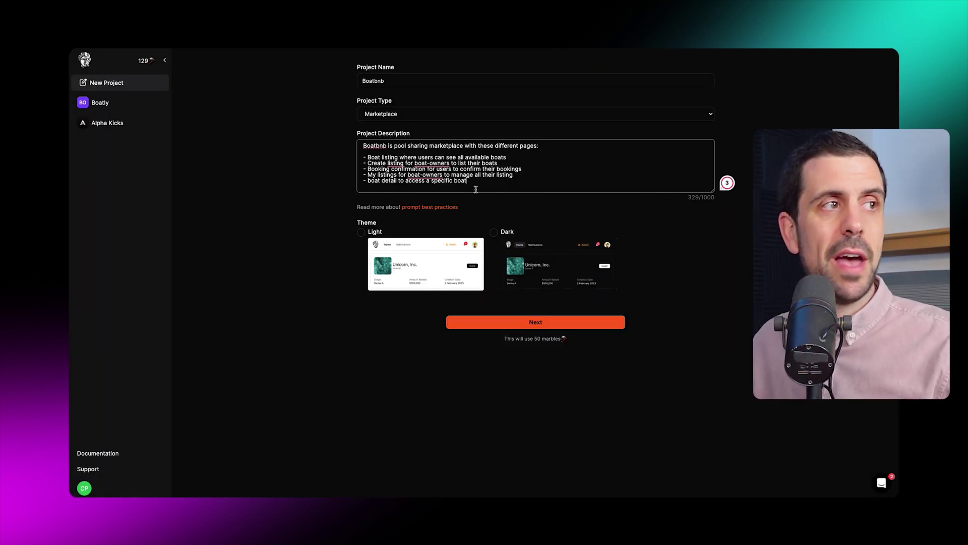
{"action": "left_click", "coordinate": [362, 234]}
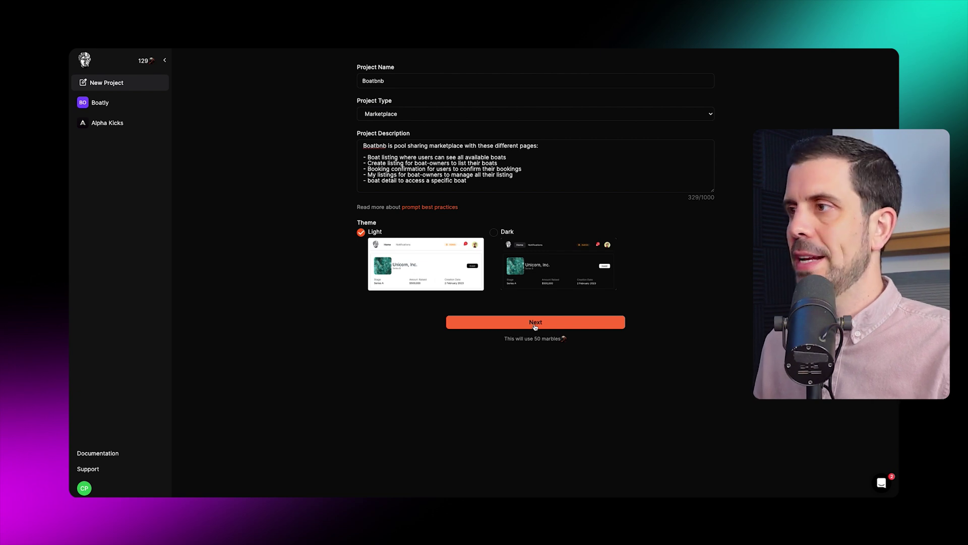
{"action": "left_click", "coordinate": [536, 324]}
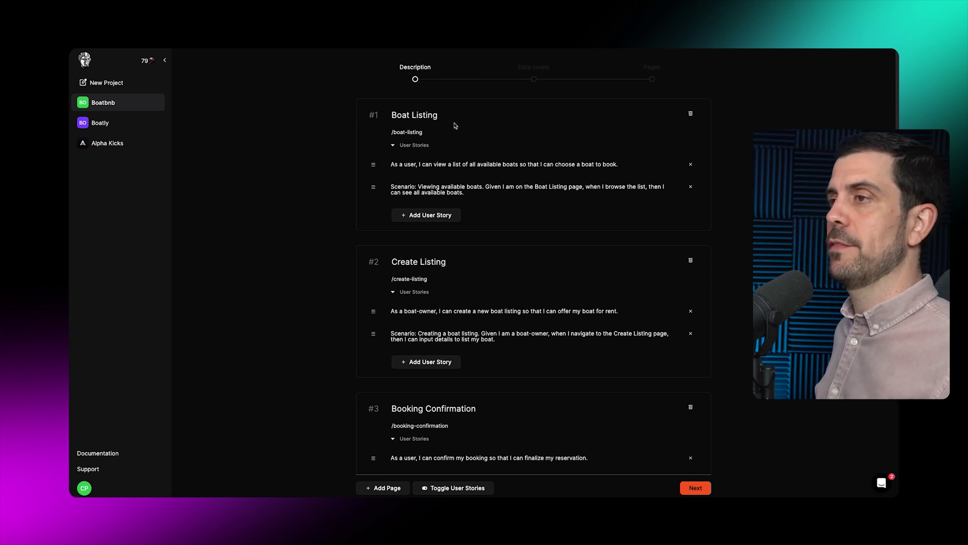
Review the generated Boatbnb page list and approve it to generate the database schema
{"action": "scroll", "coordinate": [455, 125], "scroll_direction": "down", "scroll_amount": 7}
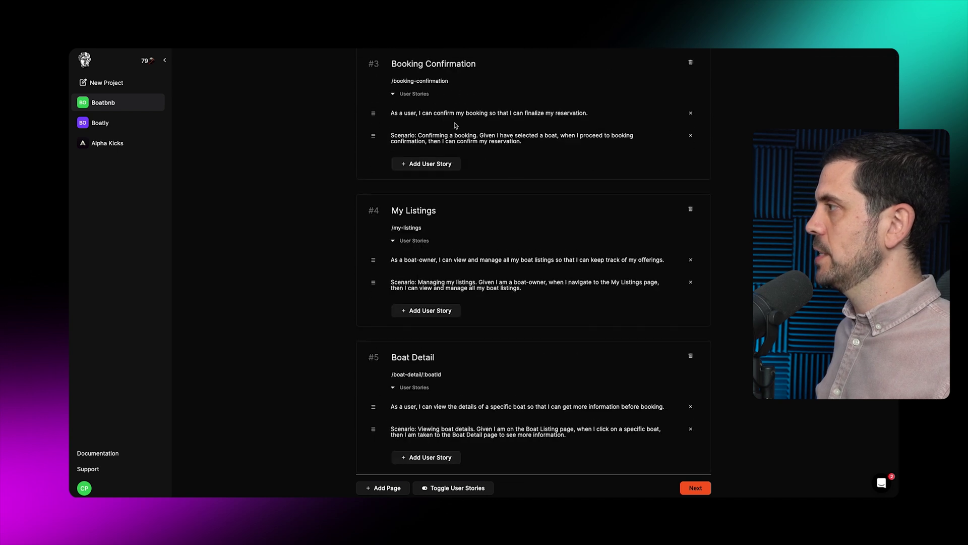
{"action": "scroll", "coordinate": [456, 123], "scroll_direction": "down", "scroll_amount": 10}
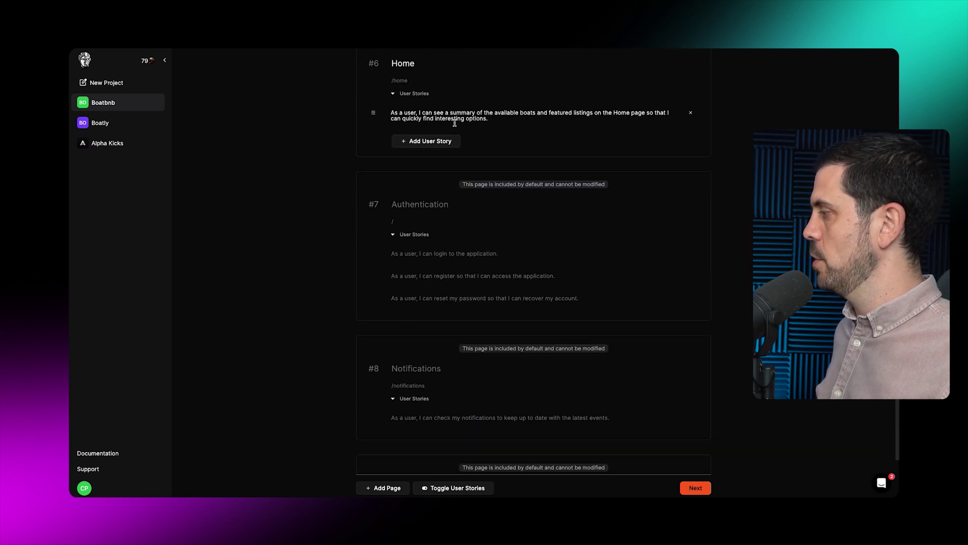
{"action": "scroll", "coordinate": [456, 139], "scroll_direction": "down", "scroll_amount": 1}
{"action": "left_click", "coordinate": [694, 455]}
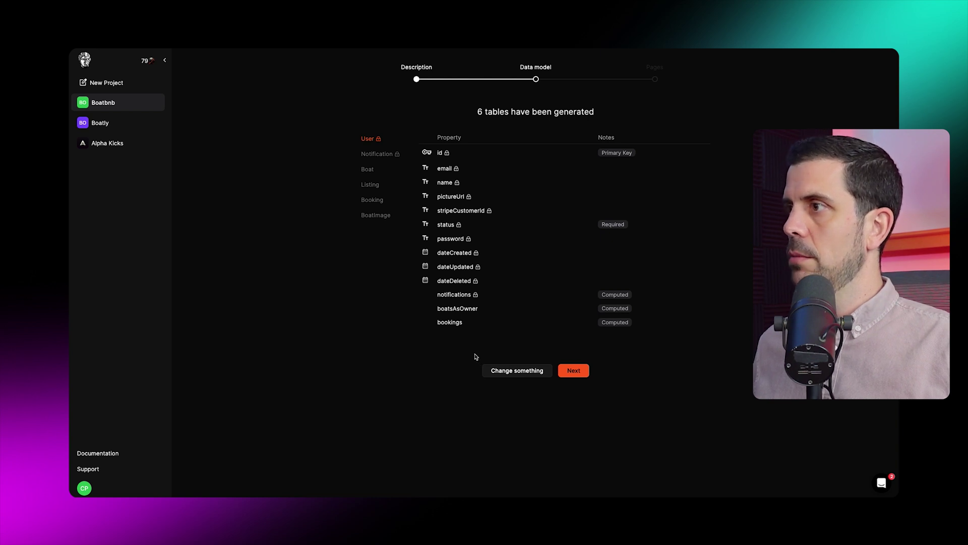
Accept the six-table data model to generate the Boatbnb codebase
{"action": "left_click", "coordinate": [578, 371]}
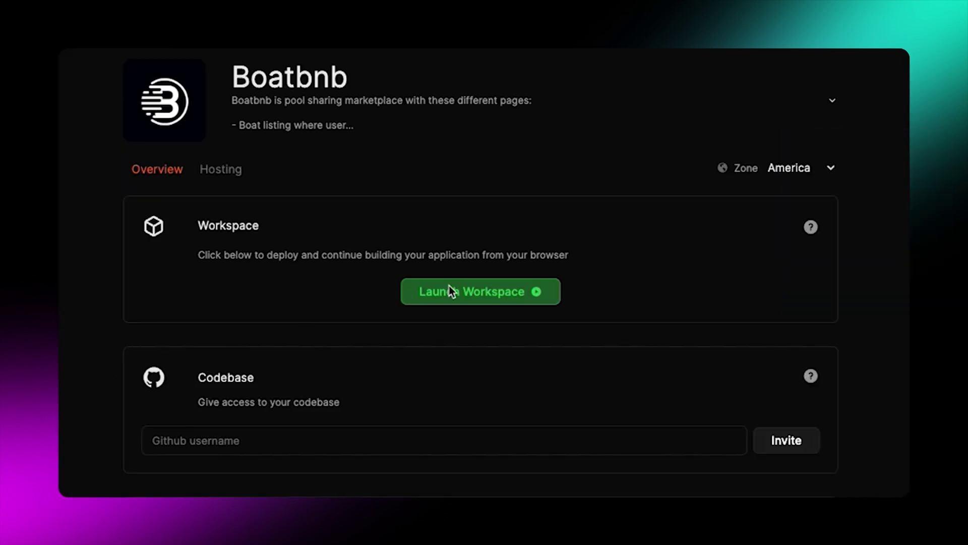
Launch the Boatbnb workspace, look over its code, logs and mail, and connect the postgres database
{"action": "left_click", "coordinate": [464, 295]}
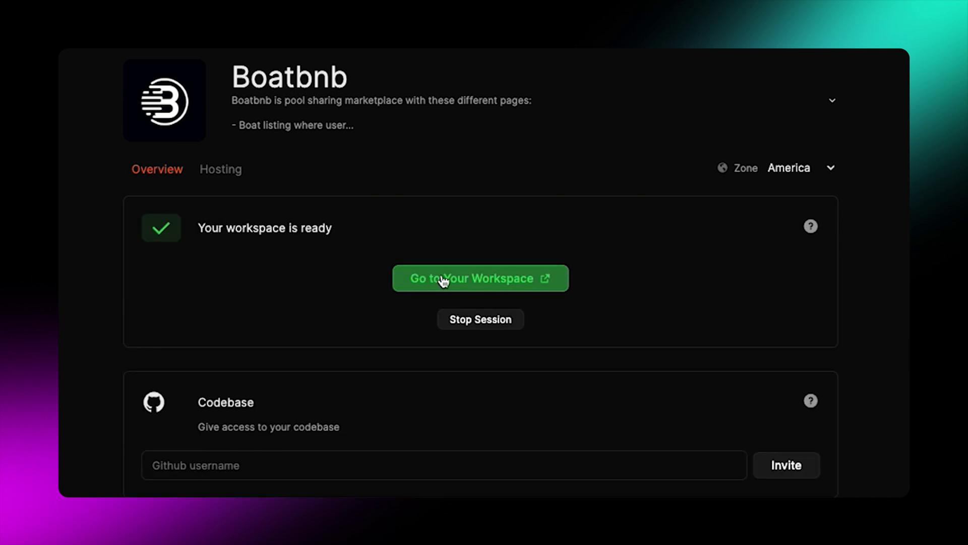
{"action": "left_click", "coordinate": [440, 284]}
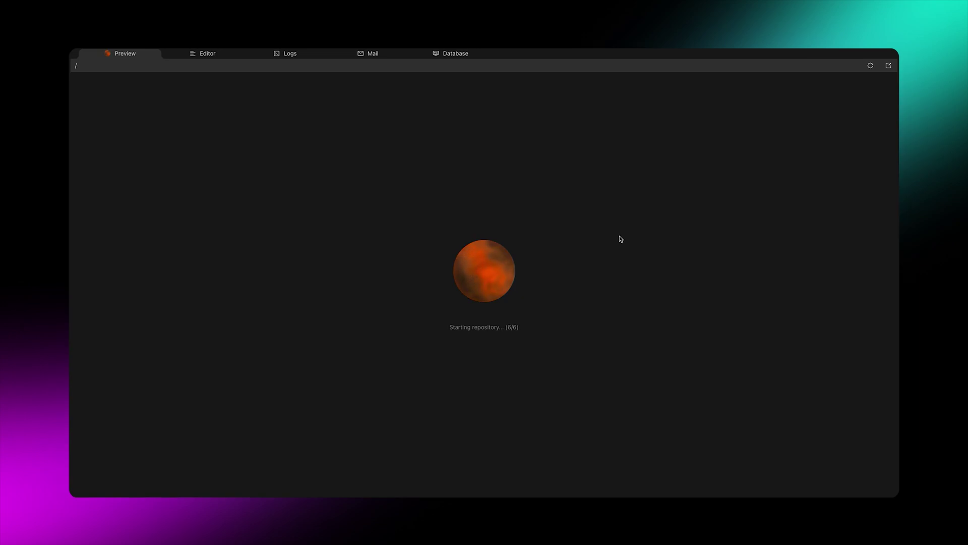
{"action": "left_click", "coordinate": [208, 58]}
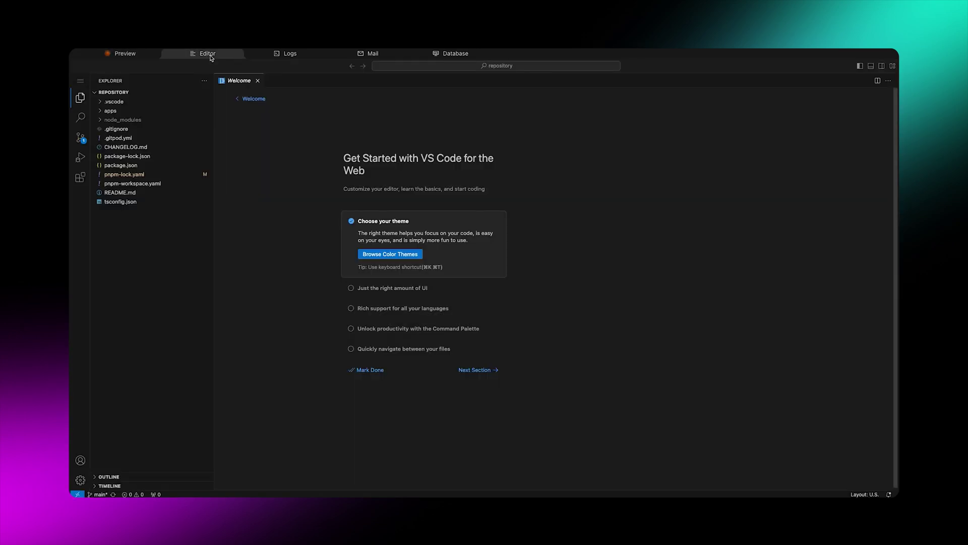
{"action": "left_click", "coordinate": [295, 54]}
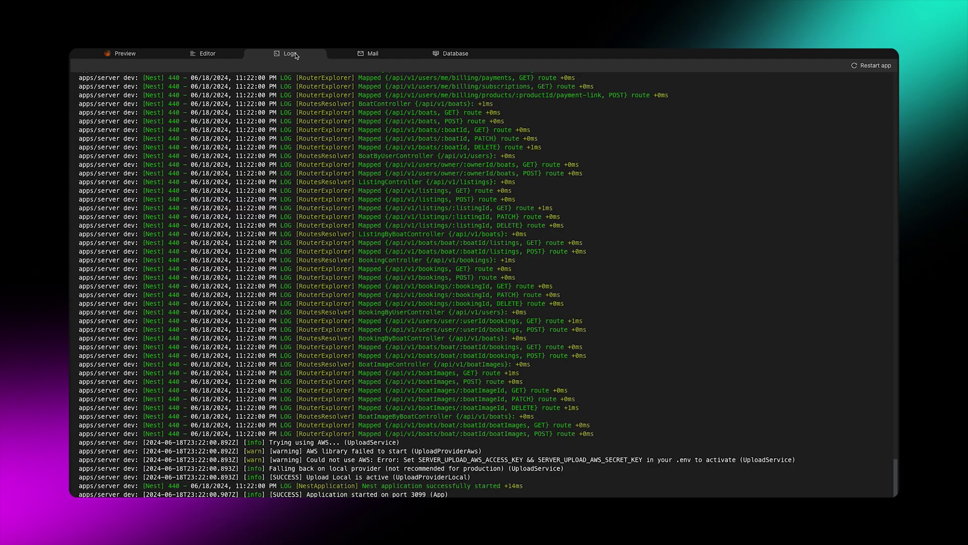
{"action": "left_click", "coordinate": [368, 53]}
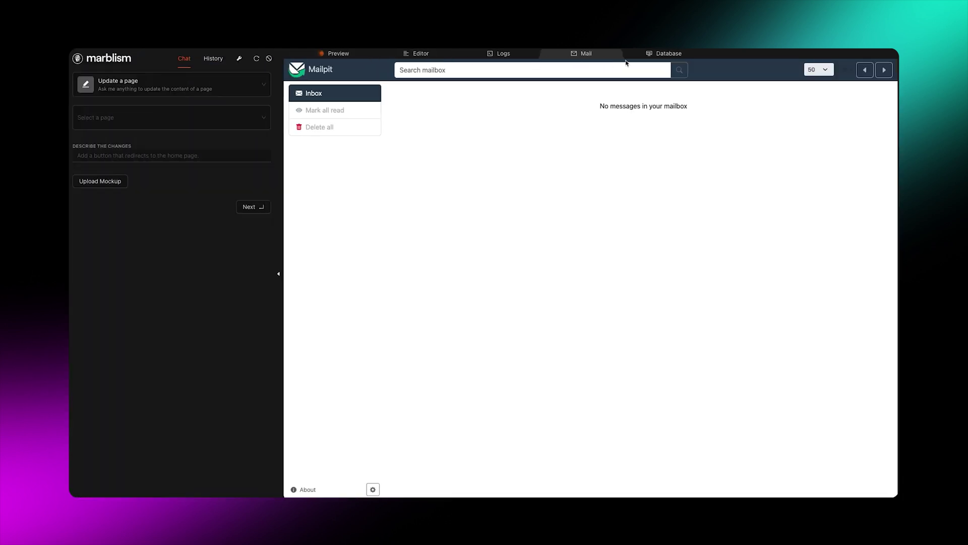
{"action": "left_click", "coordinate": [670, 54]}
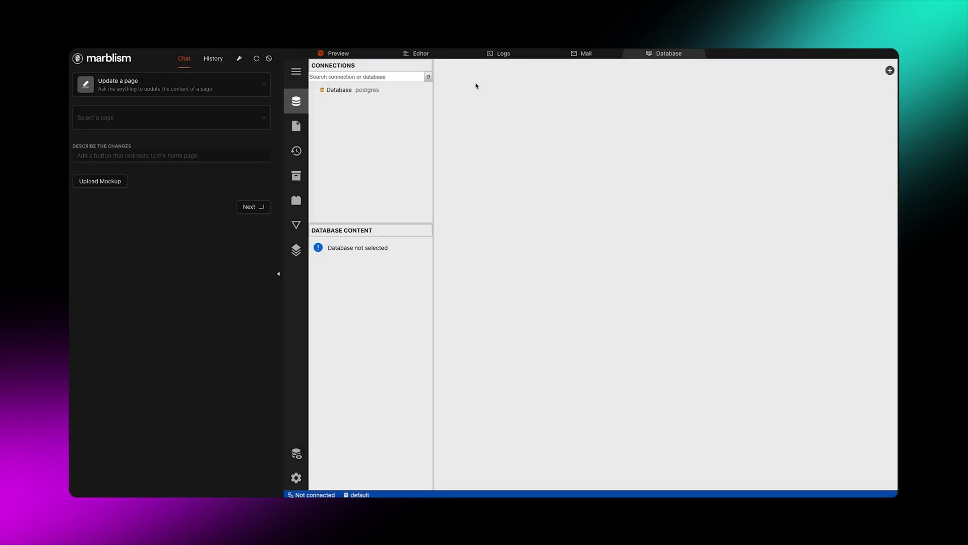
{"action": "left_click", "coordinate": [337, 91]}
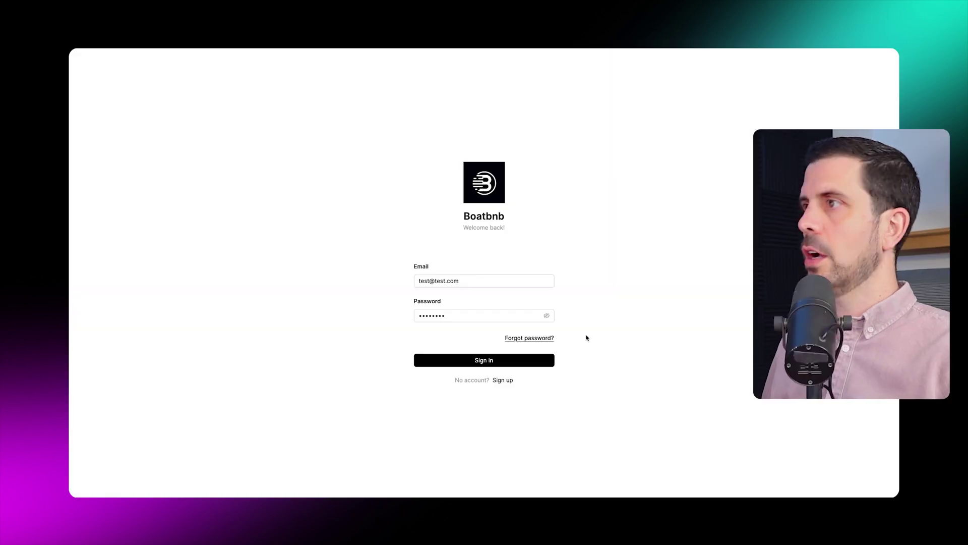
Sign in to Boatbnb and browse the Available Boats cards on the Home page
{"action": "left_click", "coordinate": [483, 361]}
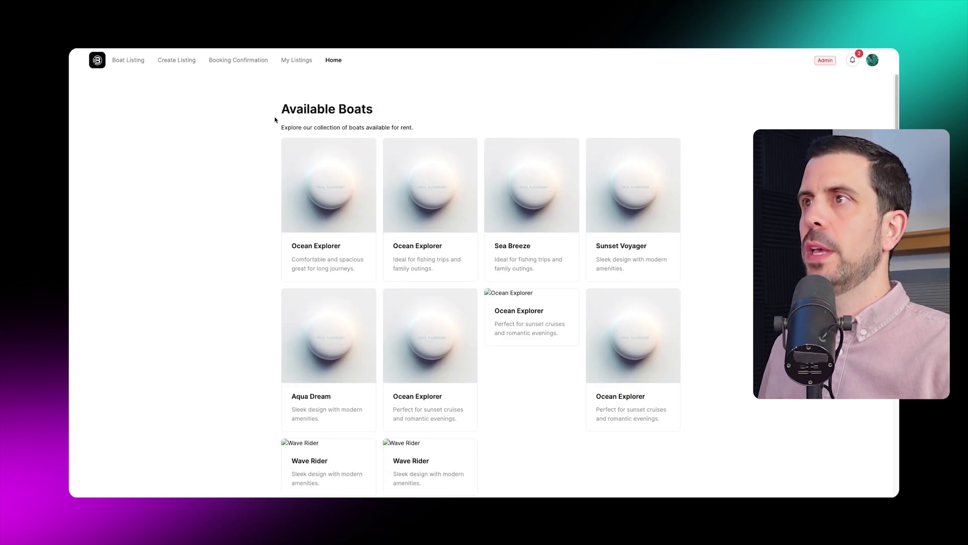
{"action": "left_click_drag", "start_coordinate": [279, 110], "coordinate": [418, 110]}
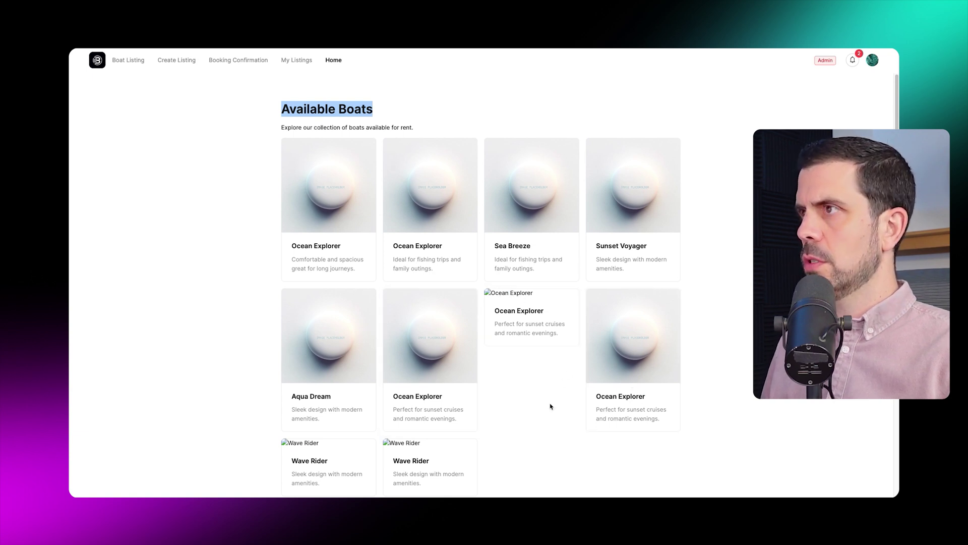
{"action": "scroll", "coordinate": [550, 406], "scroll_direction": "down", "scroll_amount": 2}
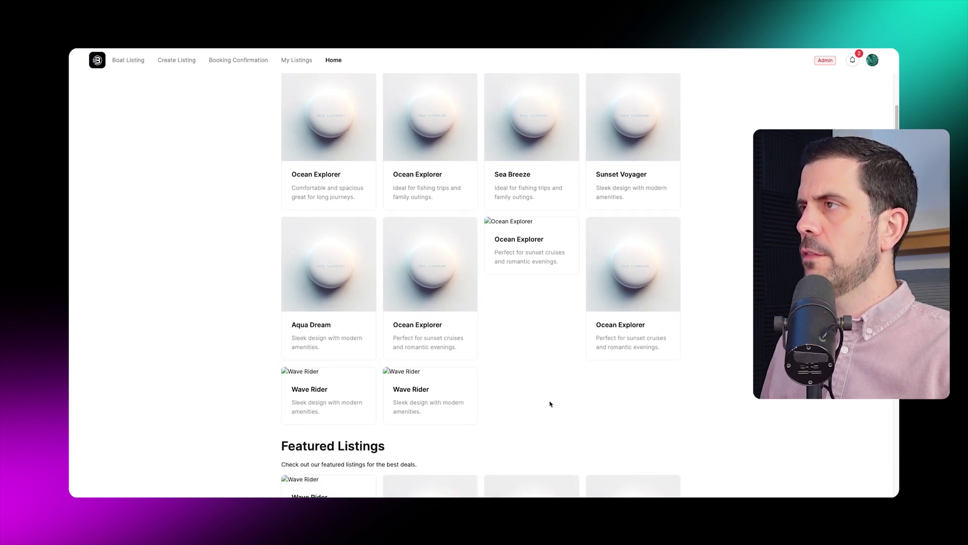
{"action": "scroll", "coordinate": [550, 404], "scroll_direction": "up", "scroll_amount": 2}
{"action": "scroll", "coordinate": [551, 404], "scroll_direction": "down", "scroll_amount": 6}
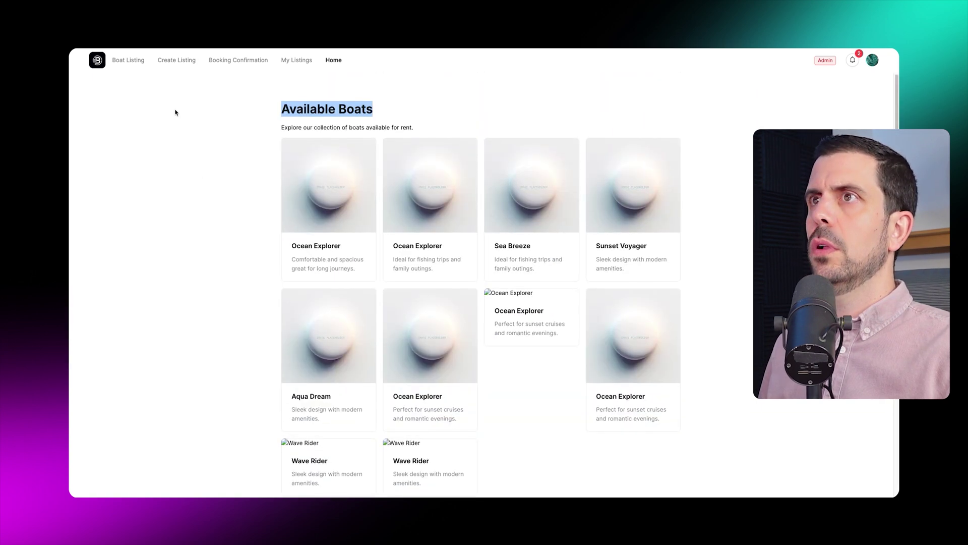
{"action": "left_click", "coordinate": [134, 63]}
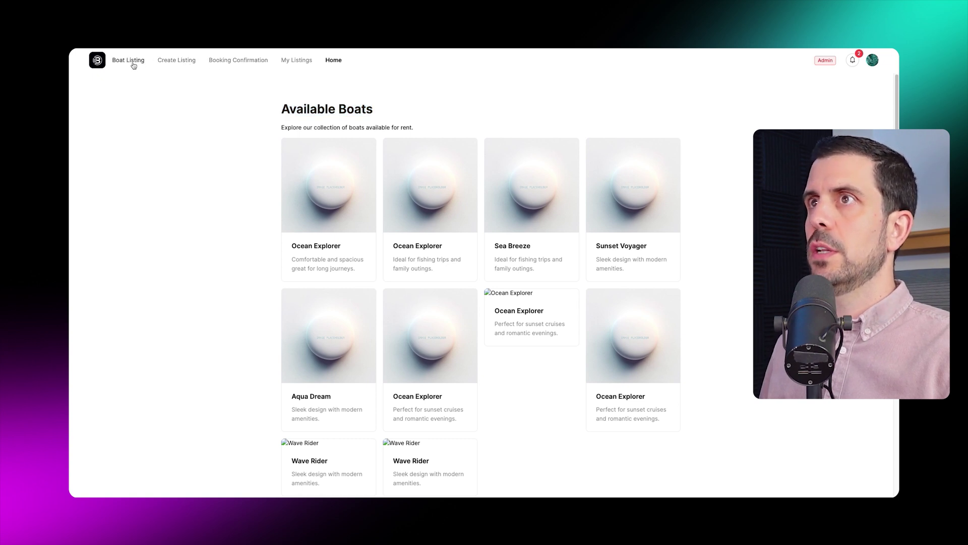
Visit the Boat Listing, Create Listing, Booking Confirmation, My Listings, Profile and Notifications pages
{"action": "left_click", "coordinate": [133, 64]}
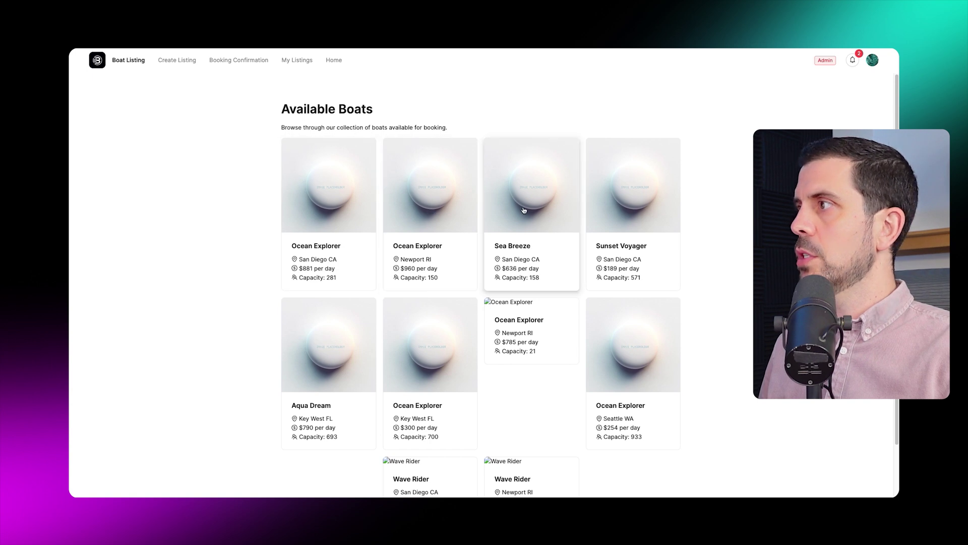
{"action": "left_click", "coordinate": [181, 63]}
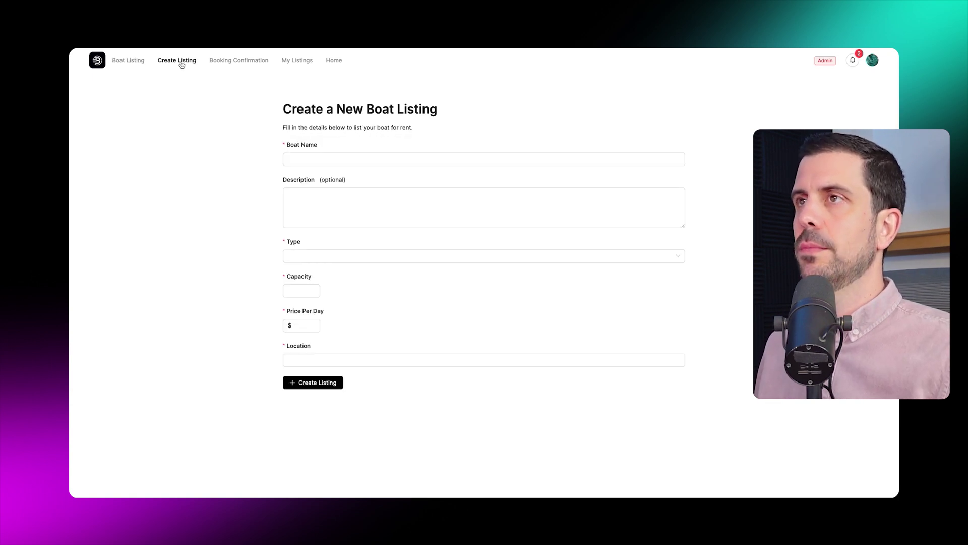
{"action": "left_click", "coordinate": [314, 162]}
{"action": "left_click", "coordinate": [233, 153]}
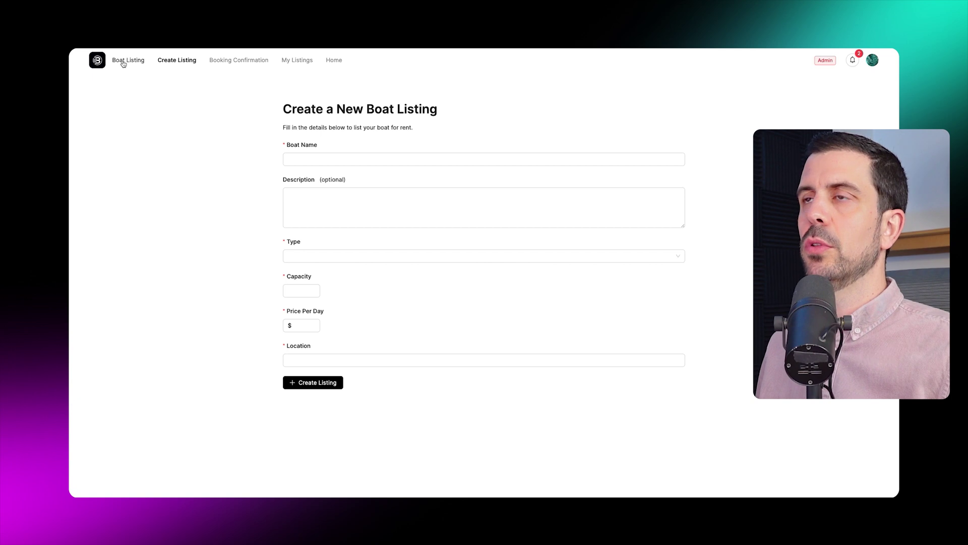
{"action": "left_click", "coordinate": [237, 64]}
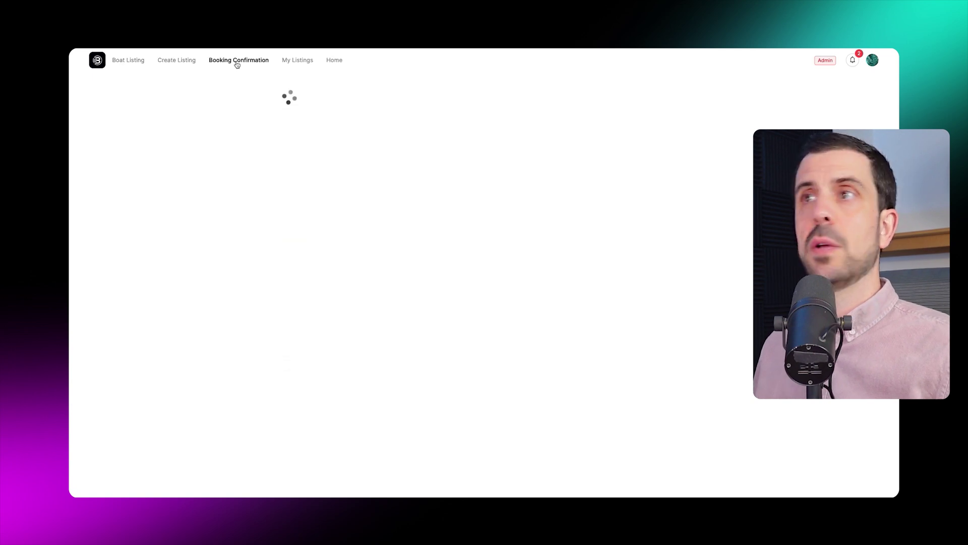
{"action": "left_click", "coordinate": [295, 62]}
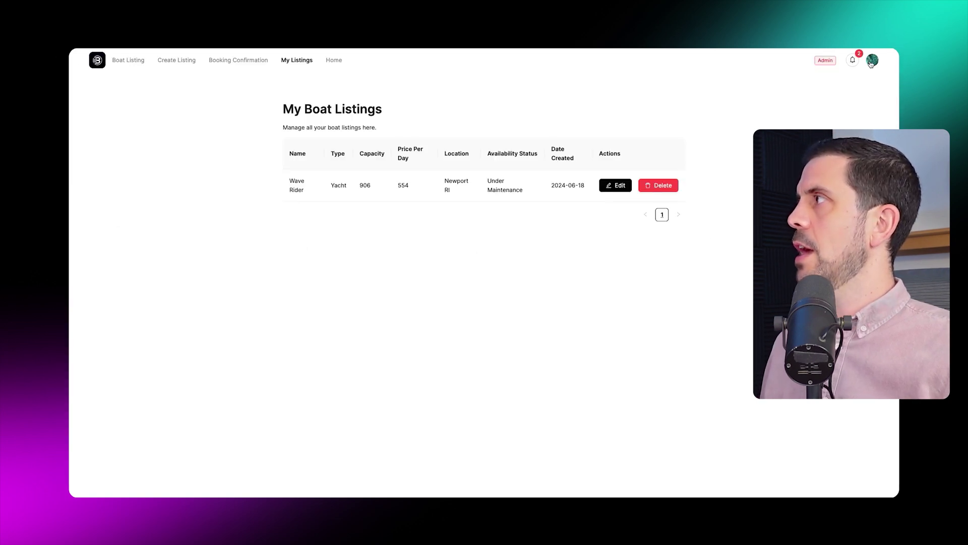
{"action": "left_click", "coordinate": [873, 61]}
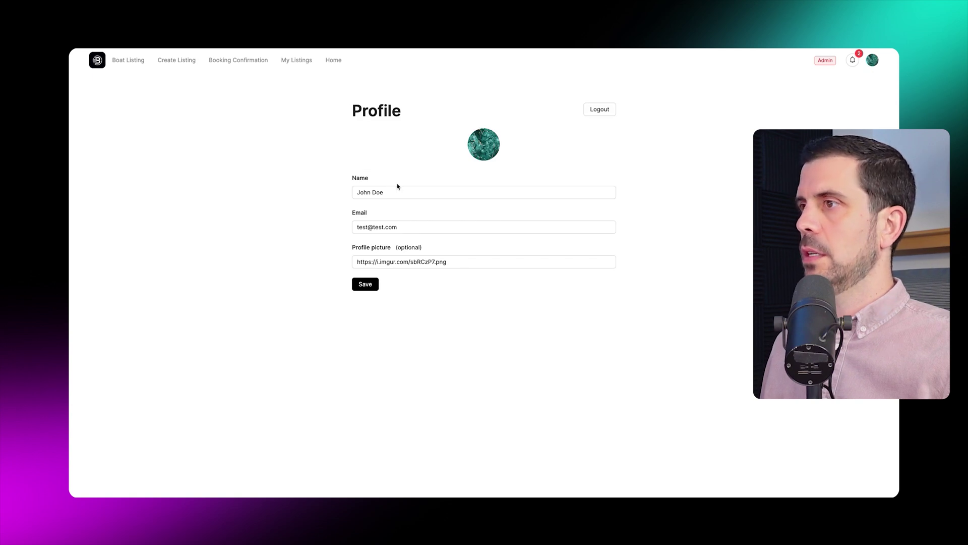
{"action": "left_click", "coordinate": [853, 60]}
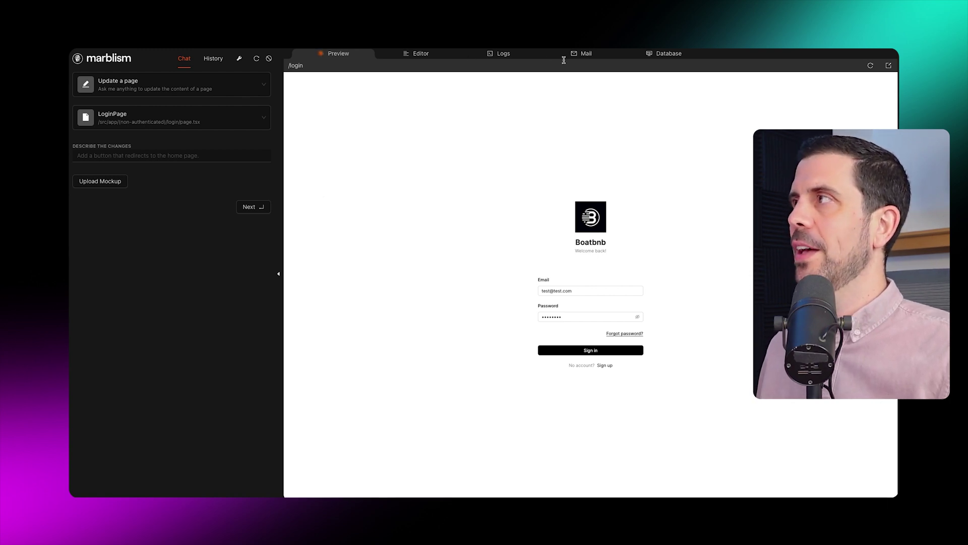
Request a search function on BoatListingPage, then save the implemented change to GitHub
{"action": "left_click", "coordinate": [262, 118]}
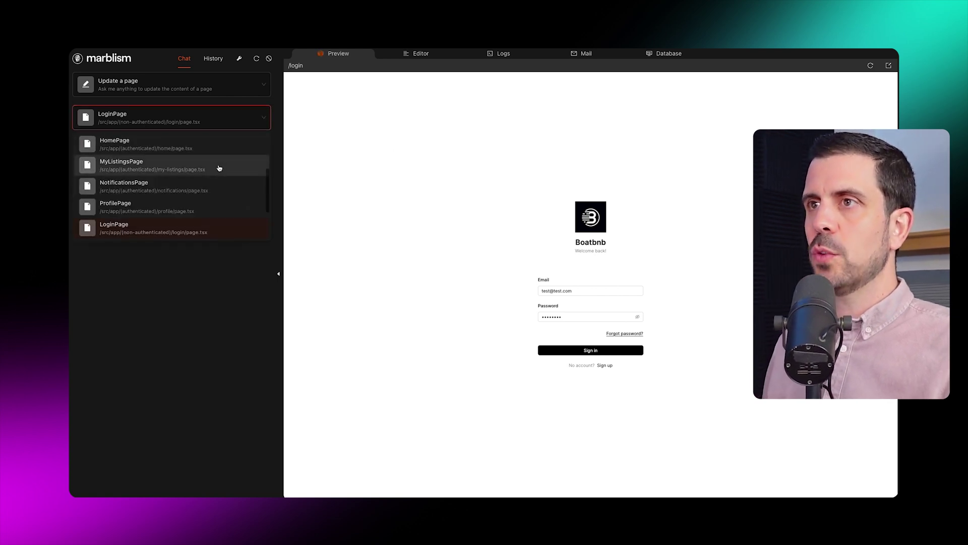
{"action": "scroll", "coordinate": [220, 172], "scroll_direction": "up", "scroll_amount": 3}
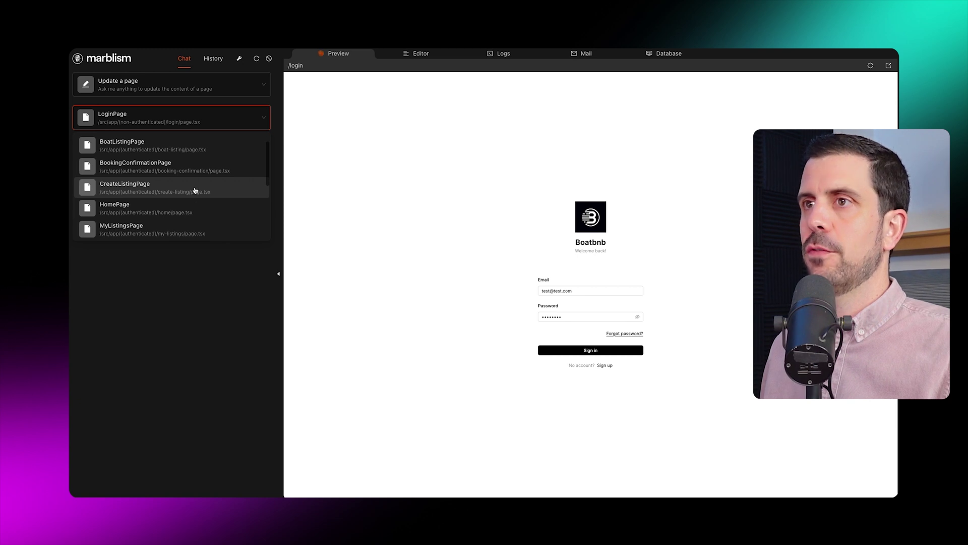
{"action": "left_click", "coordinate": [197, 145]}
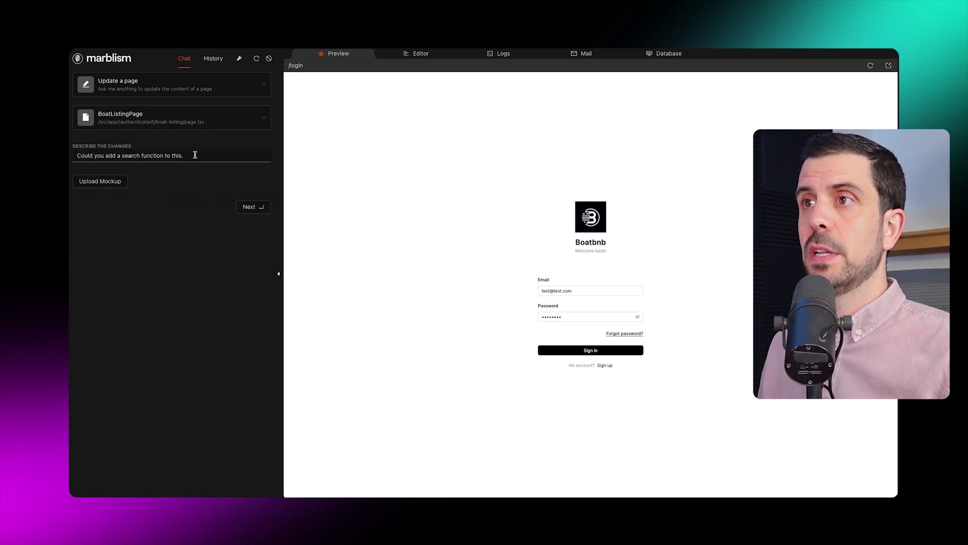
{"action": "left_click", "coordinate": [248, 208]}
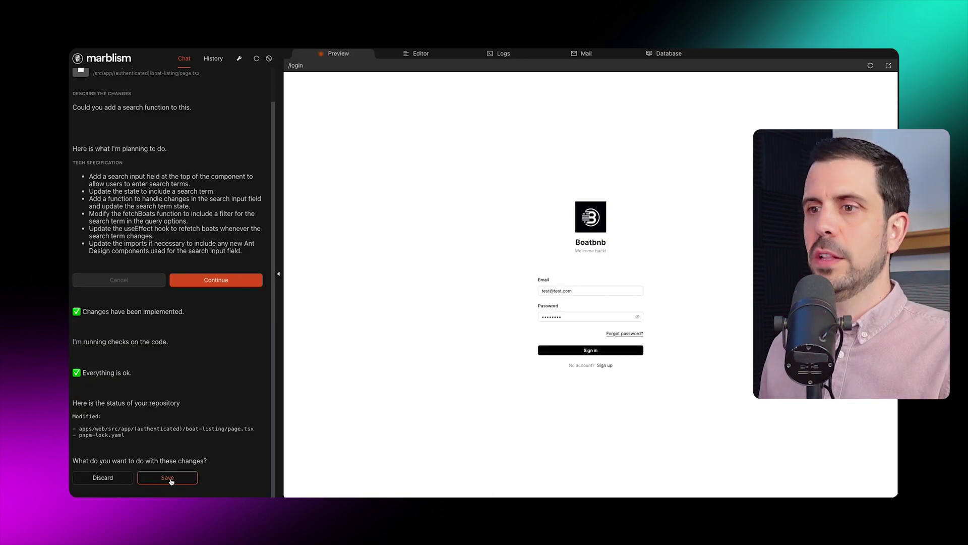
{"action": "left_click", "coordinate": [170, 480]}
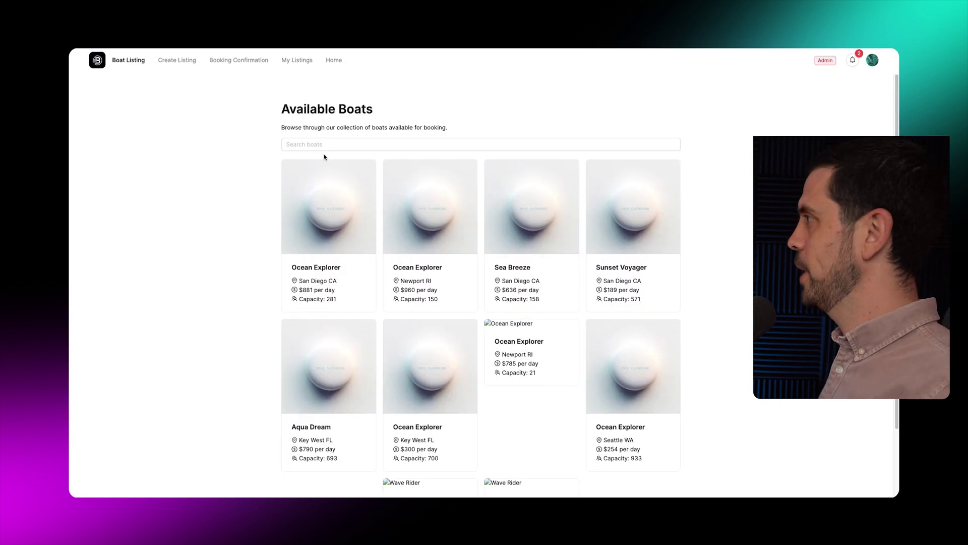
{"action": "left_click", "coordinate": [331, 147]}
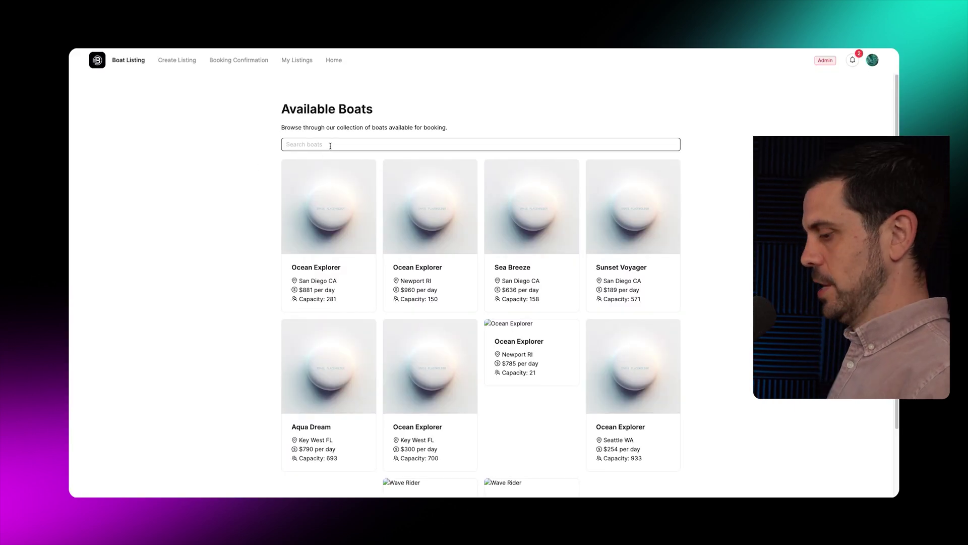
Type 'ocea' in Search boats to filter the cards down to Ocean Explorer listings
{"action": "type", "text": "ocea"}
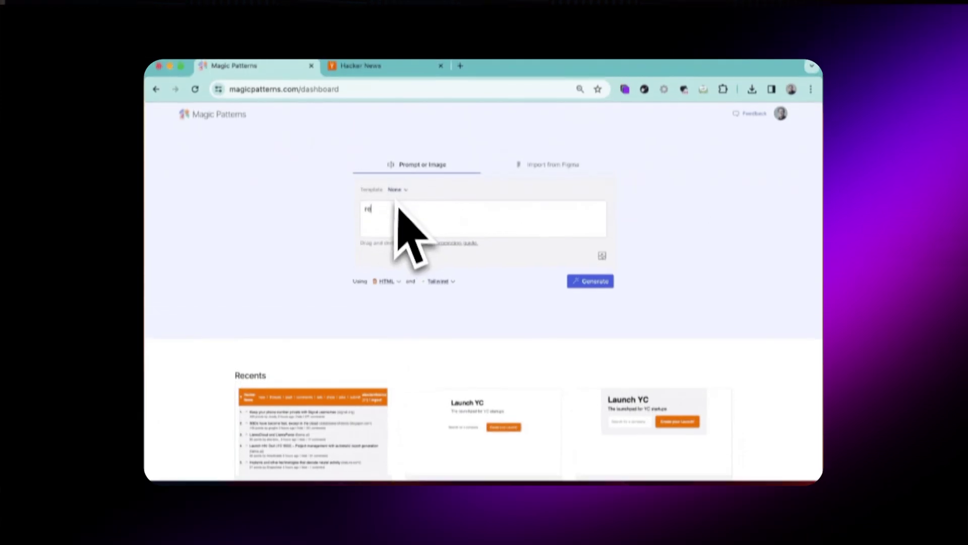
Generate a Hacker News UI recreation from a prompt and attached screenshot, then preview the third variant
{"action": "type", "text": "crearte this hackernews ui"}
{"action": "left_click", "coordinate": [602, 261]}
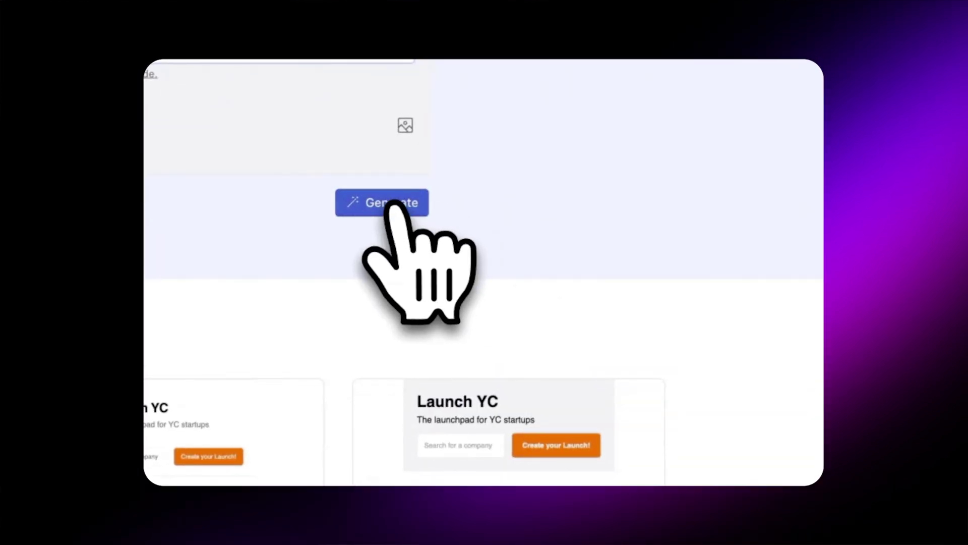
{"action": "left_click", "coordinate": [396, 204]}
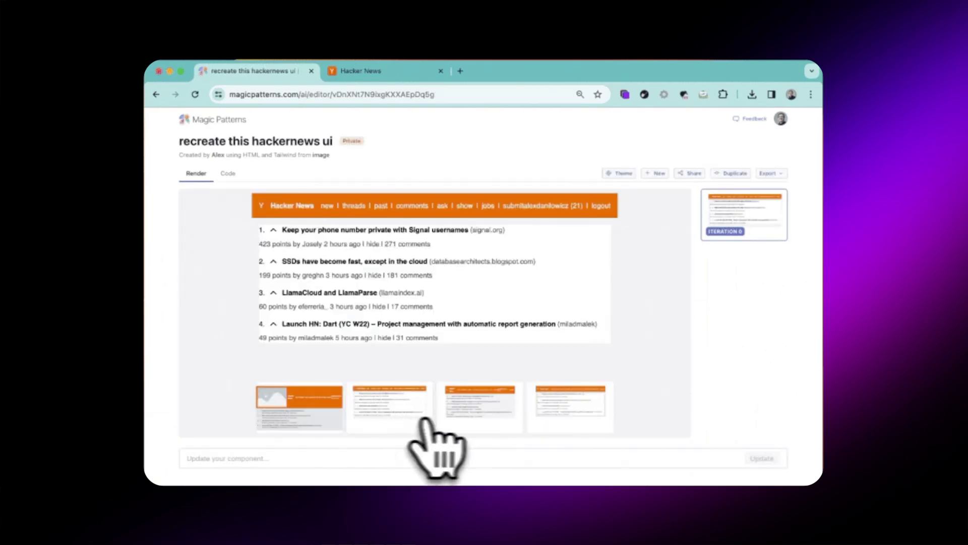
{"action": "left_click", "coordinate": [491, 409]}
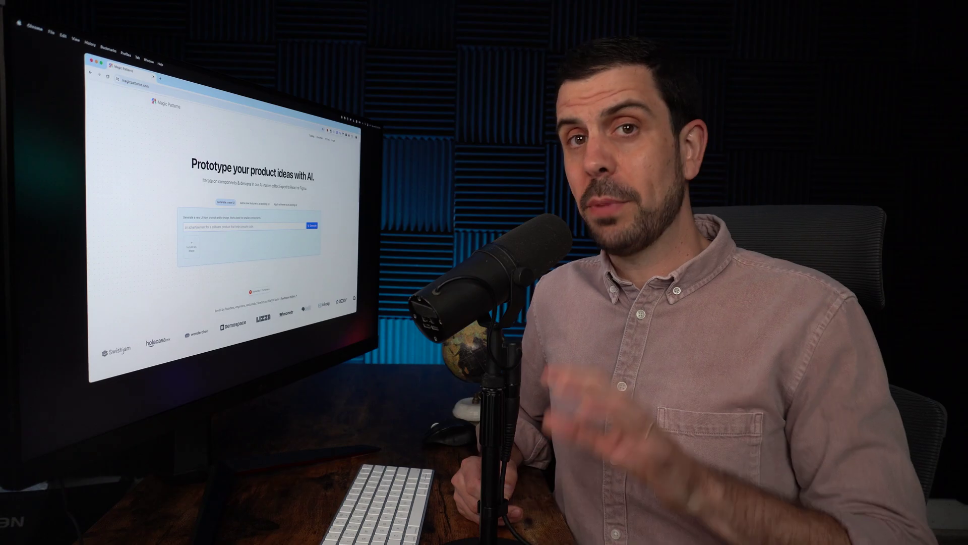